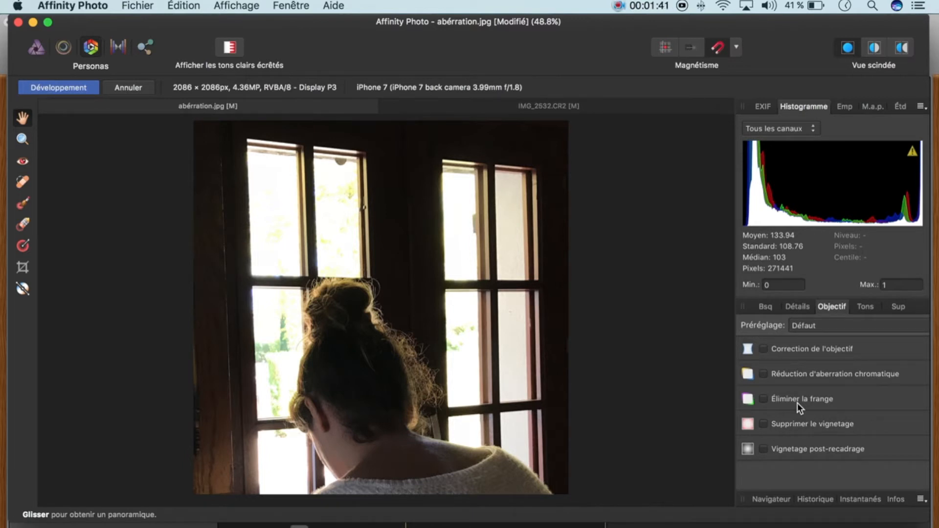
# Enable the Éliminer la frange correction on abérration.jpg and set its hue to the yellow of the window fringing, 48,2°
pyautogui.click(763, 398)
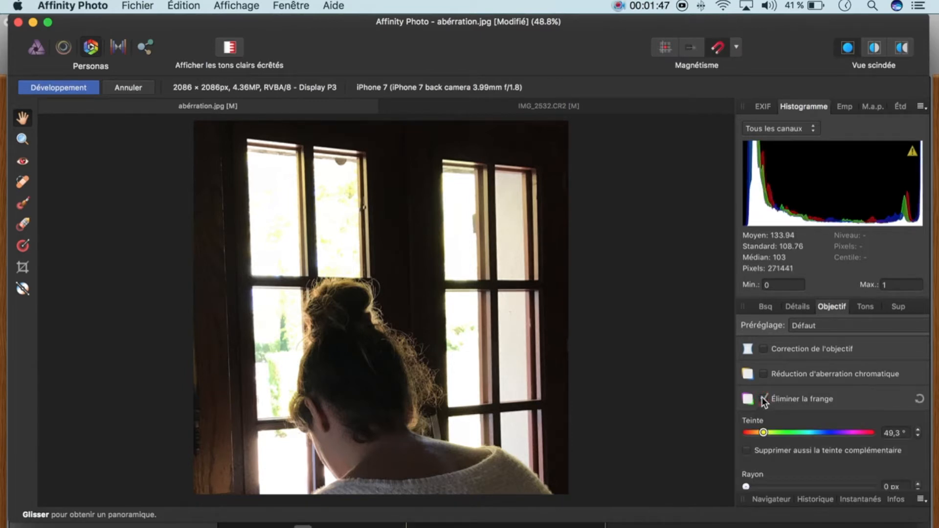
pyautogui.scroll(-3, 762, 397)
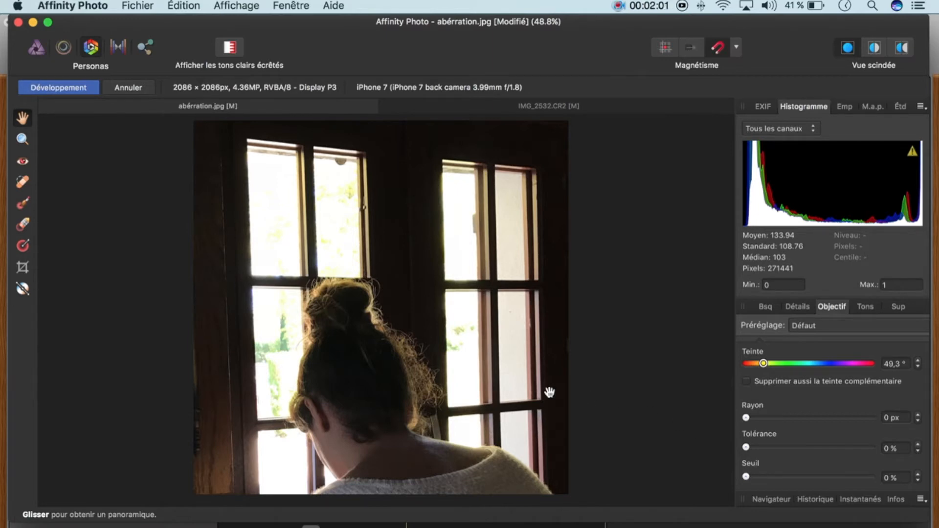
pyautogui.scroll(5, 549, 392)
pyautogui.scroll(5, 549, 393)
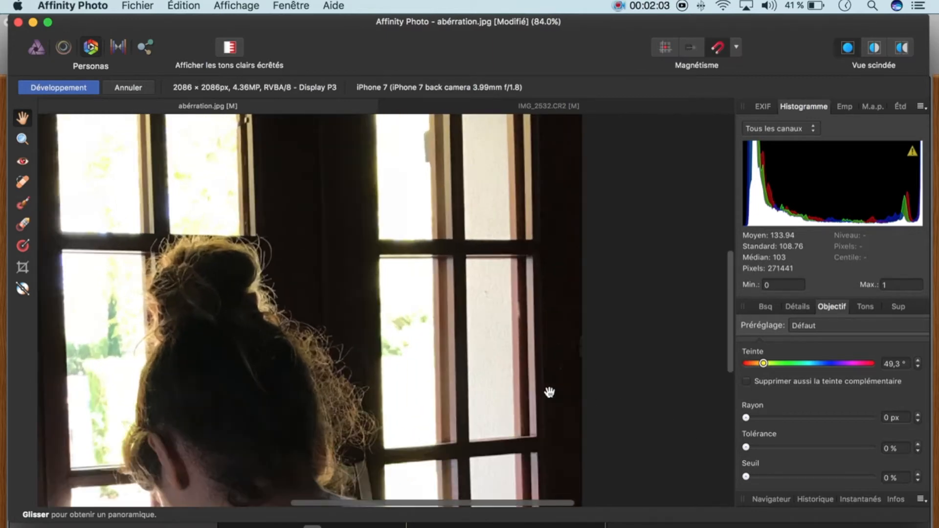
pyautogui.hscroll(-10, 551, 392)
pyautogui.scroll(4, 551, 392)
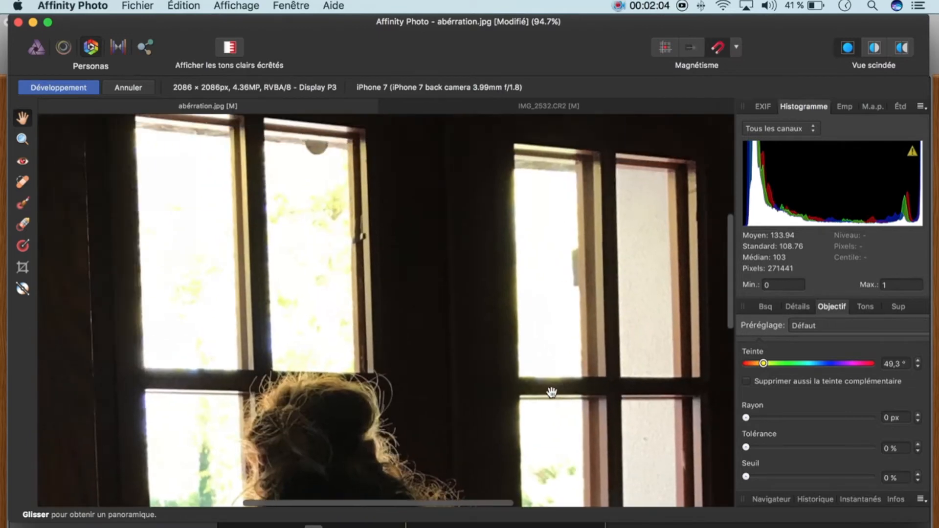
pyautogui.hscroll(-2, 552, 392)
pyautogui.scroll(3, 551, 392)
pyautogui.scroll(1, 551, 392)
pyautogui.hscroll(-5, 551, 392)
pyautogui.scroll(3, 551, 392)
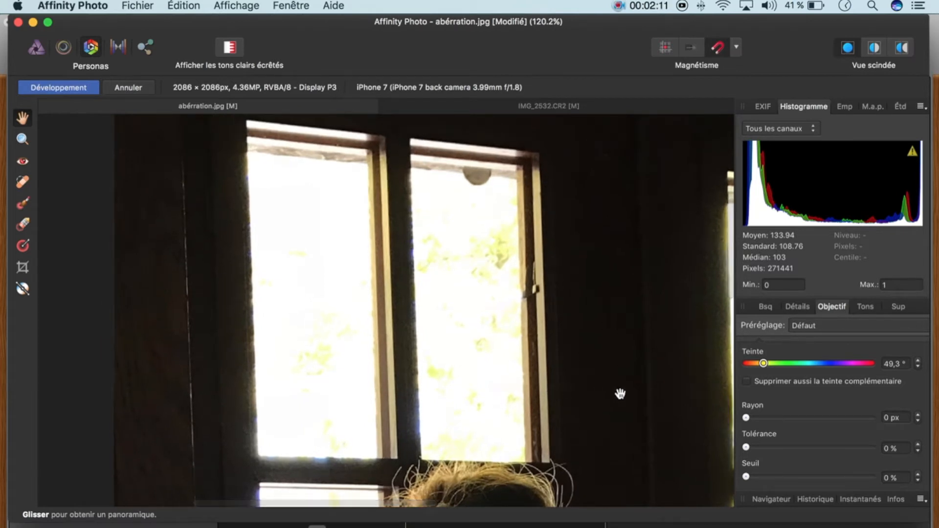
pyautogui.click(762, 362)
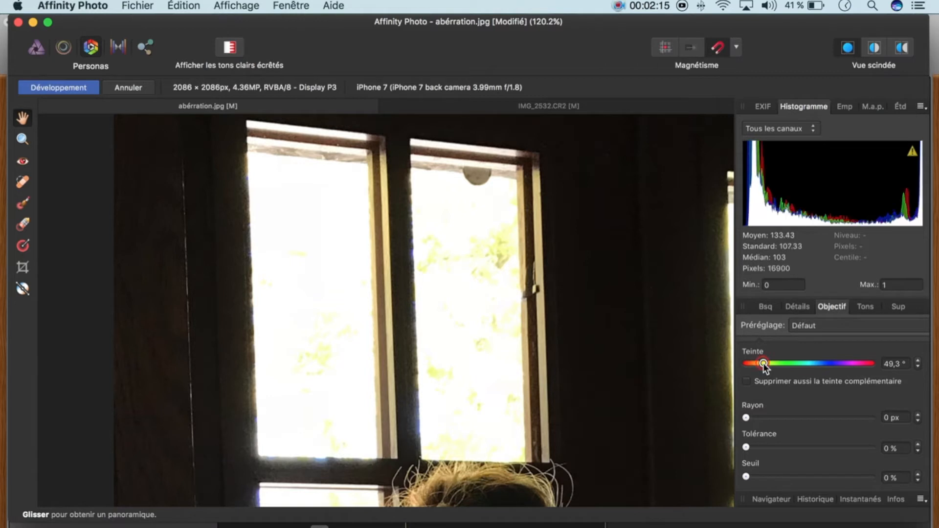
pyautogui.moveTo(761, 364); pyautogui.dragTo(763, 363)
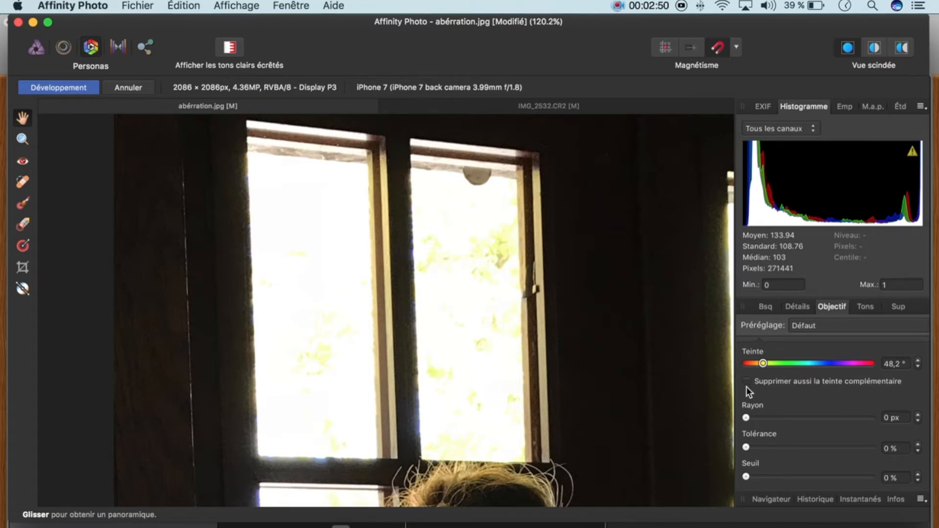
pyautogui.click(745, 418)
pyautogui.moveTo(745, 418); pyautogui.dragTo(879, 430)
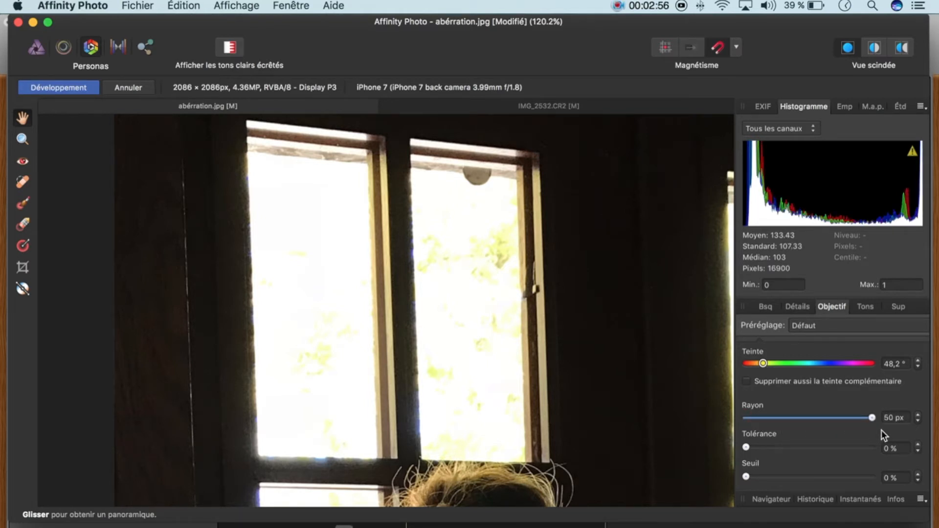
pyautogui.moveTo(875, 420); pyautogui.dragTo(744, 419)
# Include the complementary hue in the fringe removal, with a radius of 50 px and a tolerance of 79 %
pyautogui.click(750, 380)
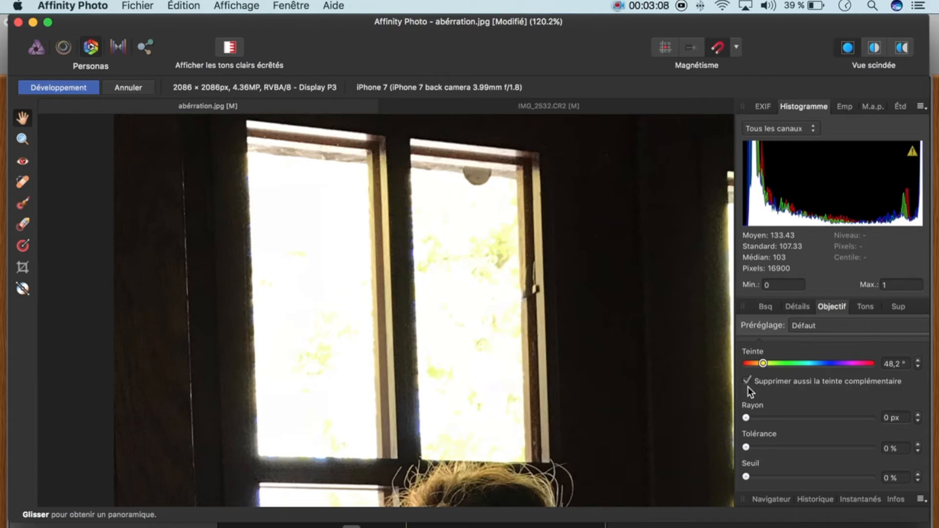
pyautogui.moveTo(746, 418); pyautogui.dragTo(877, 437)
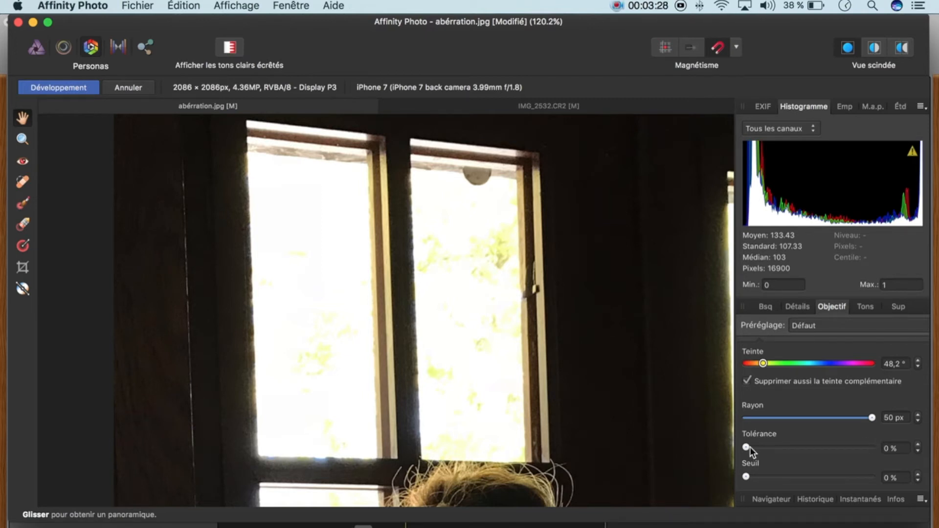
pyautogui.moveTo(748, 447); pyautogui.dragTo(860, 458)
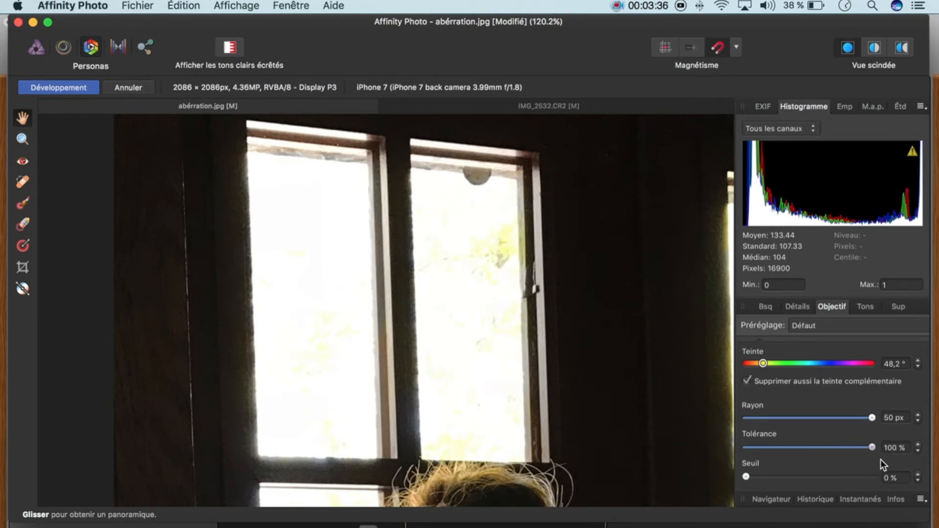
pyautogui.moveTo(867, 460); pyautogui.dragTo(845, 458)
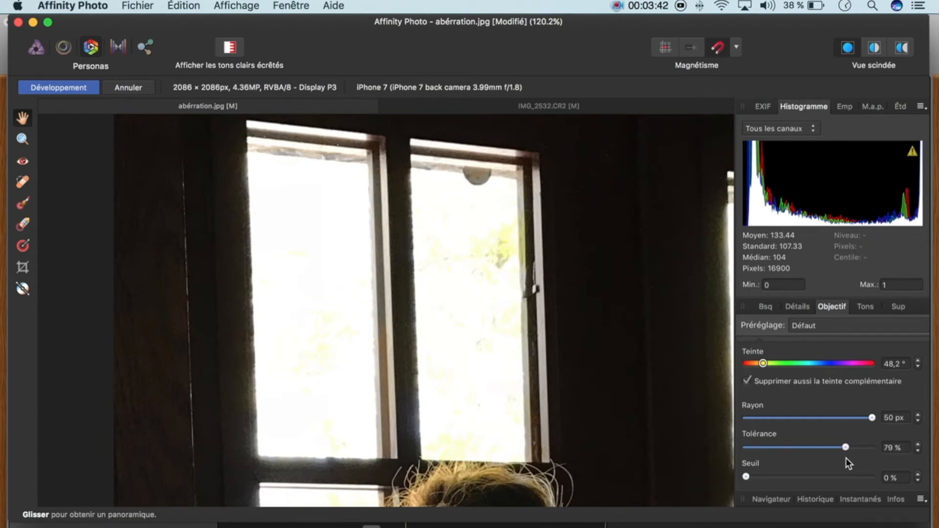
# Set the fringe removal threshold to 32 % and inspect the window frame edges up close
pyautogui.click(746, 478)
pyautogui.moveTo(747, 478); pyautogui.dragTo(789, 482)
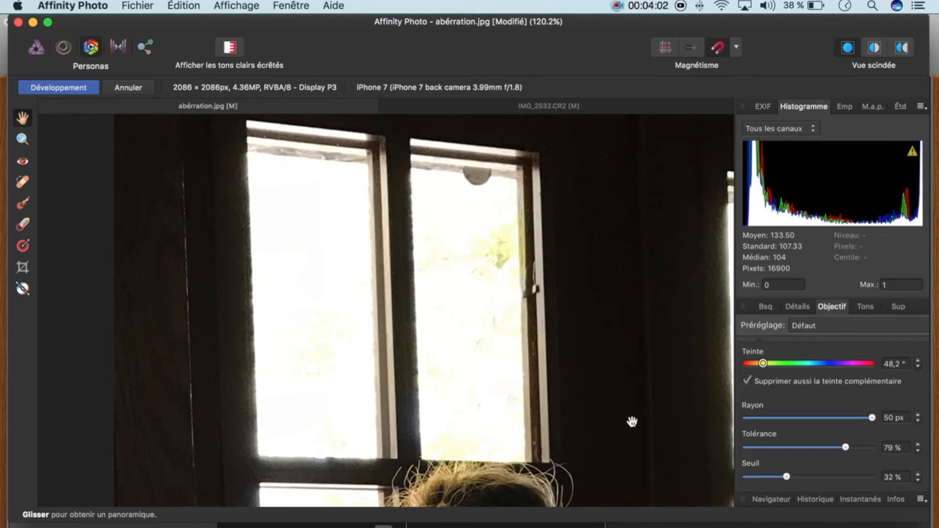
pyautogui.scroll(5, 437, 393)
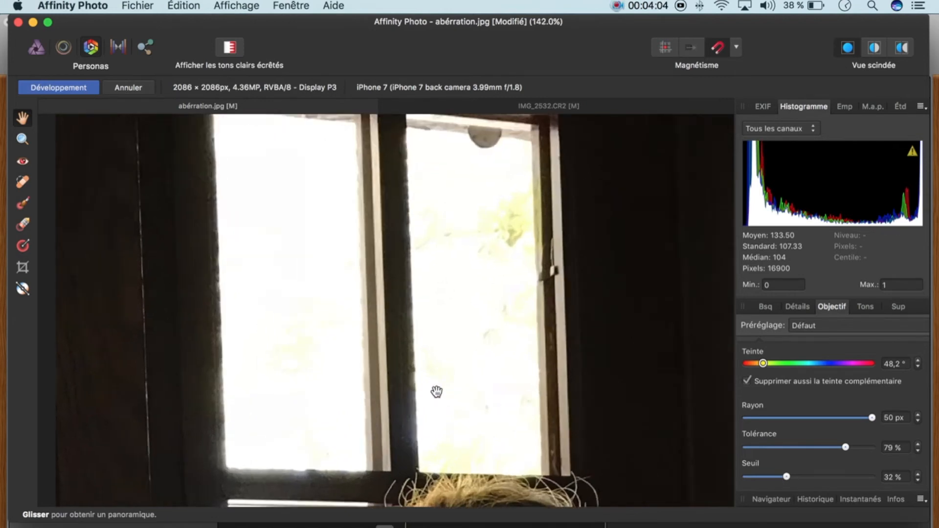
pyautogui.hscroll(-3, 437, 392)
pyautogui.scroll(-2, 436, 392)
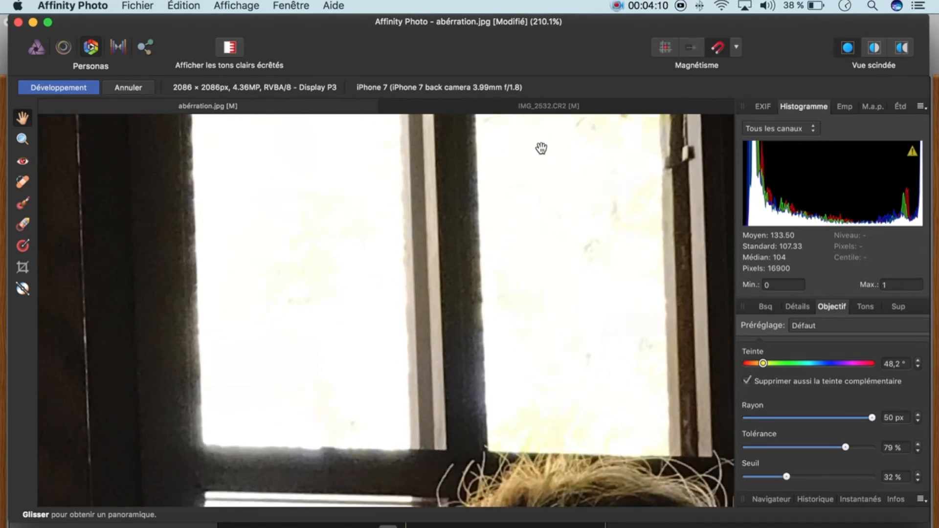
# Switch to the IMG_2532.CR2 photo and enable its Éliminer la frange correction
pyautogui.click(553, 110)
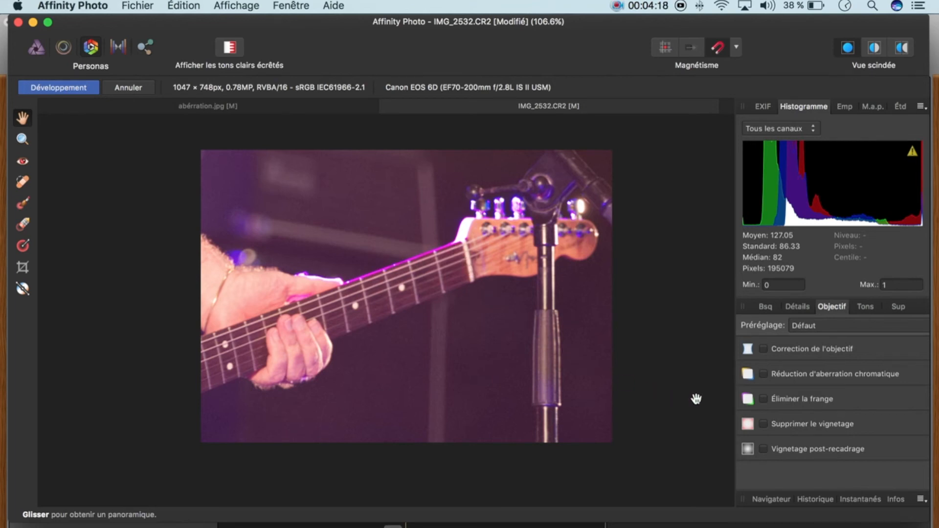
pyautogui.click(763, 398)
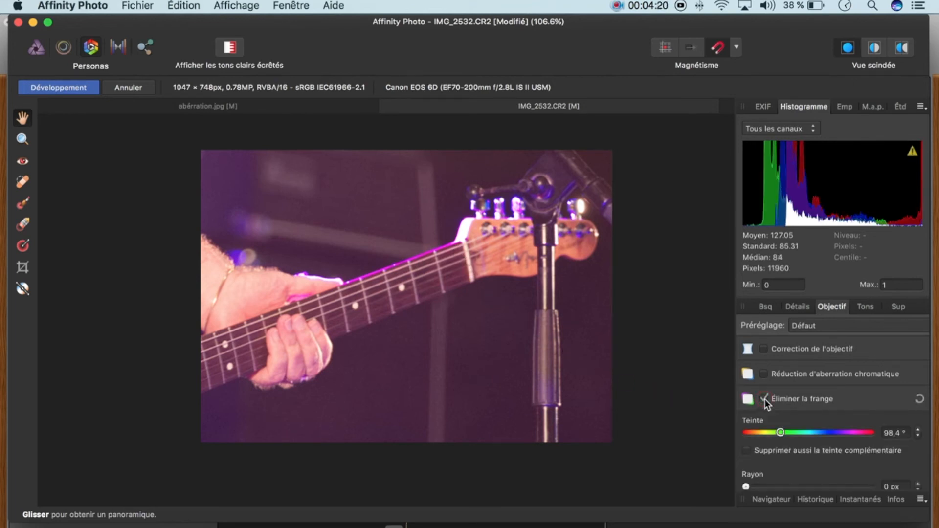
pyautogui.scroll(-3, 764, 399)
pyautogui.scroll(-1, 765, 399)
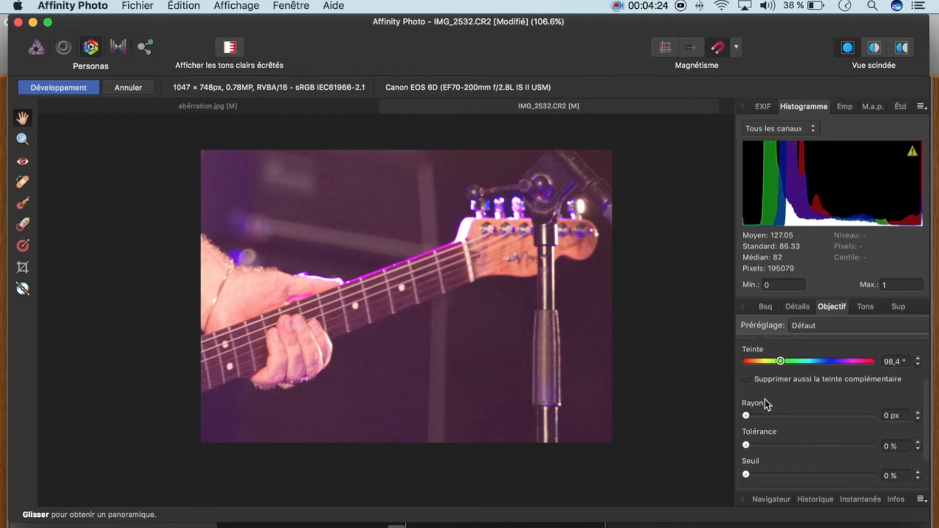
# Target the guitar's magenta fringe with a hue of 310°, a radius of 49,9 px and a tolerance of 58 %
pyautogui.moveTo(779, 361); pyautogui.dragTo(853, 365)
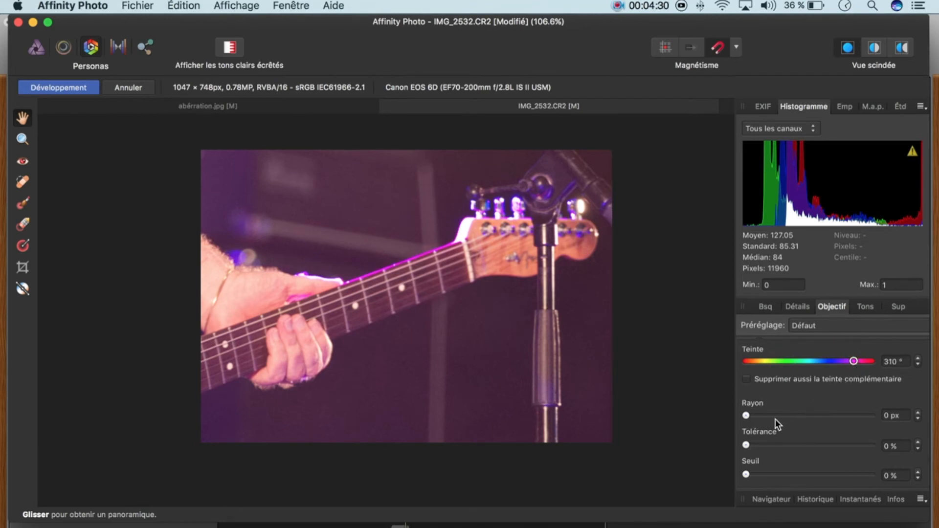
pyautogui.moveTo(748, 416); pyautogui.dragTo(864, 422)
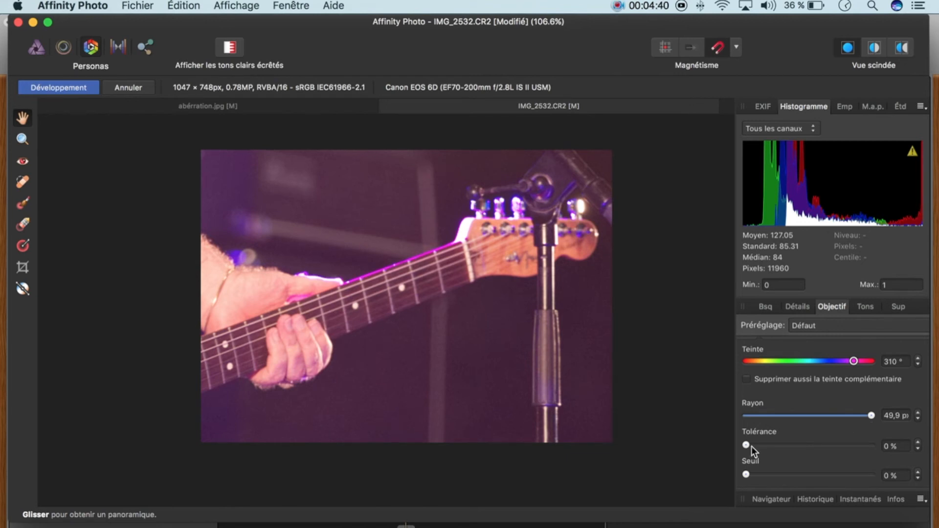
pyautogui.moveTo(746, 445); pyautogui.dragTo(820, 456)
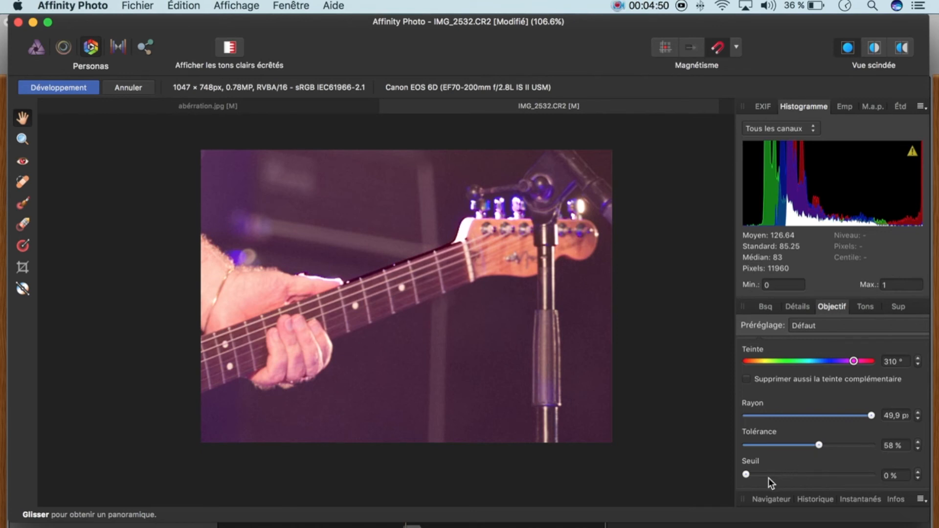
# Try the fringe removal threshold at 100 % on the guitar photo, and settle it around the middle of its range
pyautogui.moveTo(747, 475); pyautogui.dragTo(892, 487)
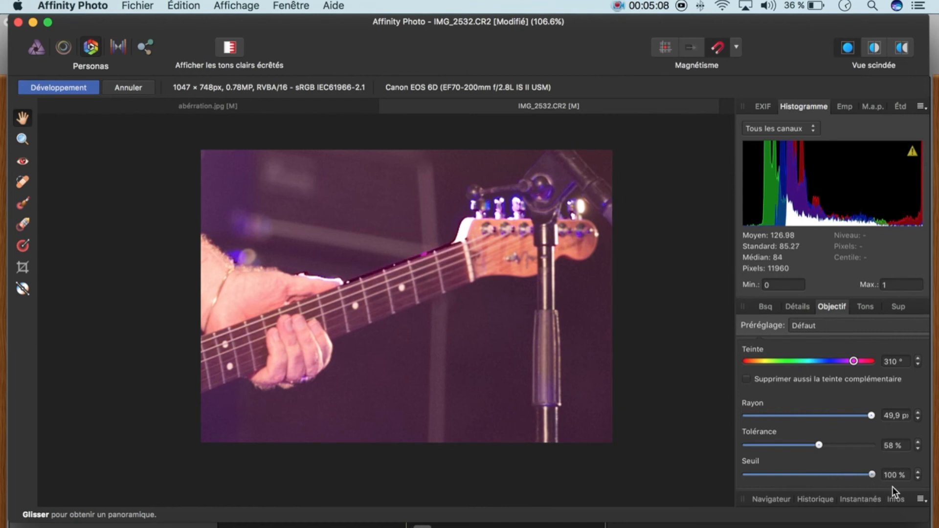
pyautogui.moveTo(860, 482); pyautogui.dragTo(808, 480)
pyautogui.moveTo(747, 454); pyautogui.dragTo(739, 454)
pyautogui.moveTo(533, 368); pyautogui.dragTo(531, 368)
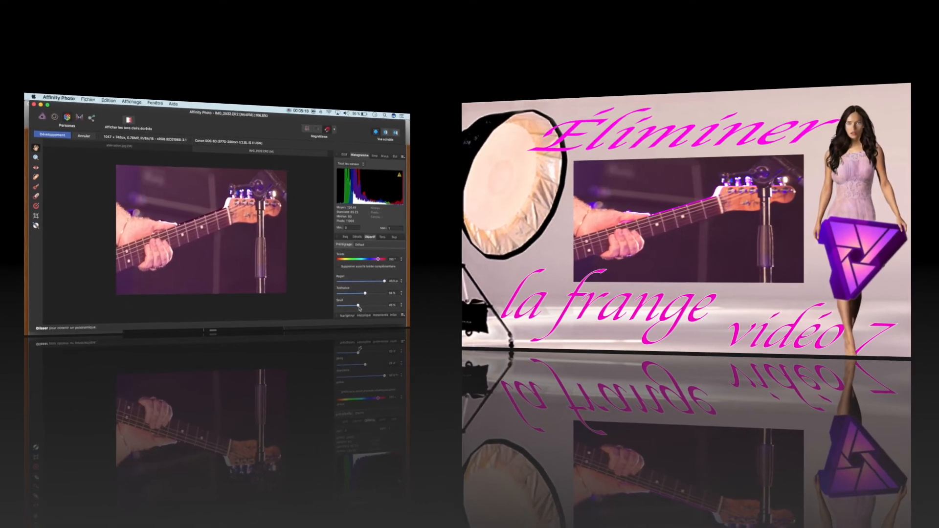